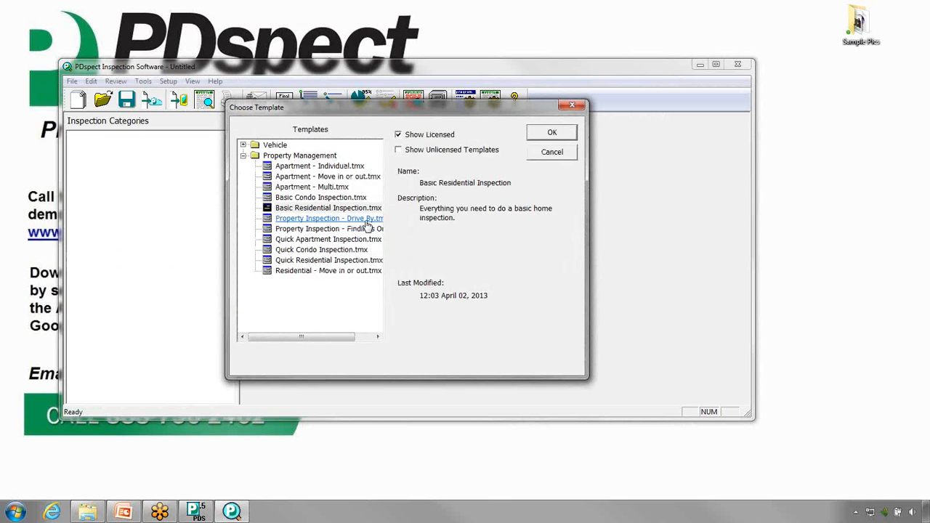
# Create a new inspection from the Basic Residential Inspection template and save it as Test.
pyautogui.click(366, 210)
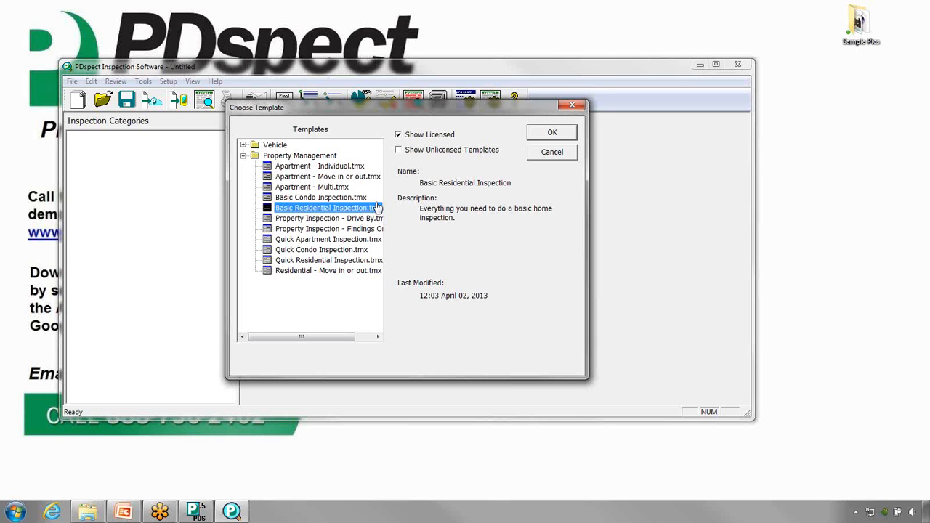
pyautogui.click(535, 138)
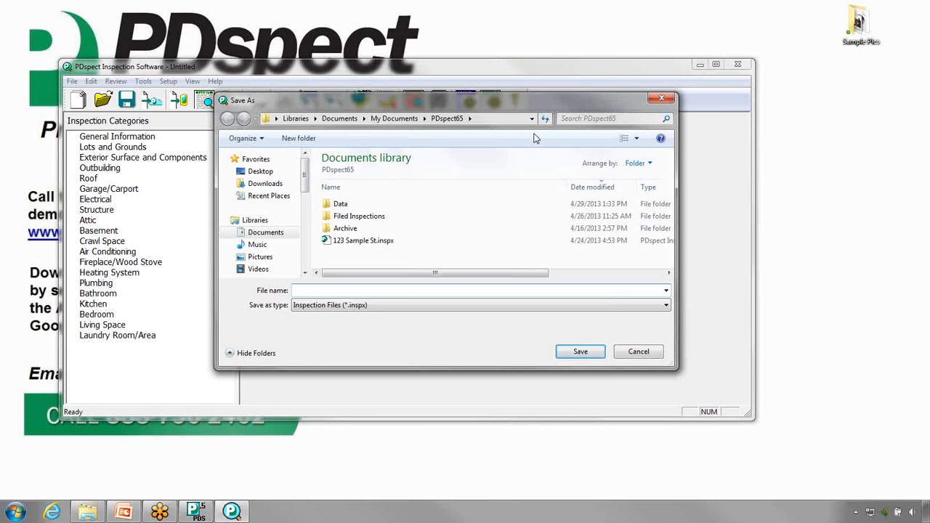
pyautogui.write('Test')
pyautogui.click(577, 354)
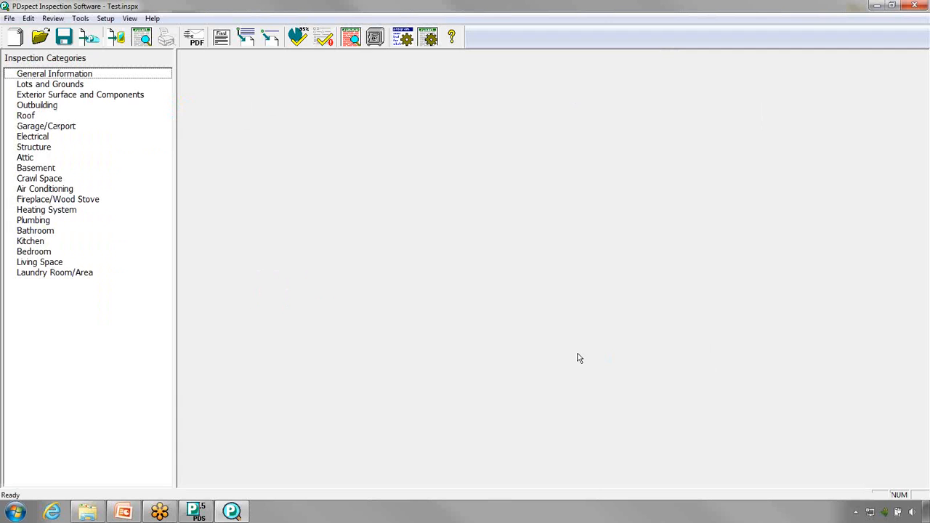
# View the General Information category, then rate the Driveway and Walks in Lots and Grounds as Acceptable.
pyautogui.click(35, 76)
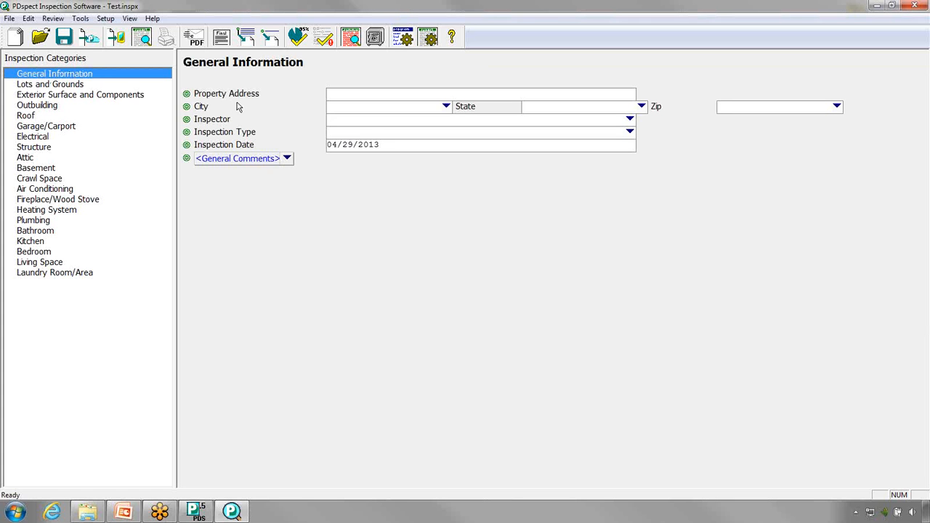
pyautogui.click(88, 87)
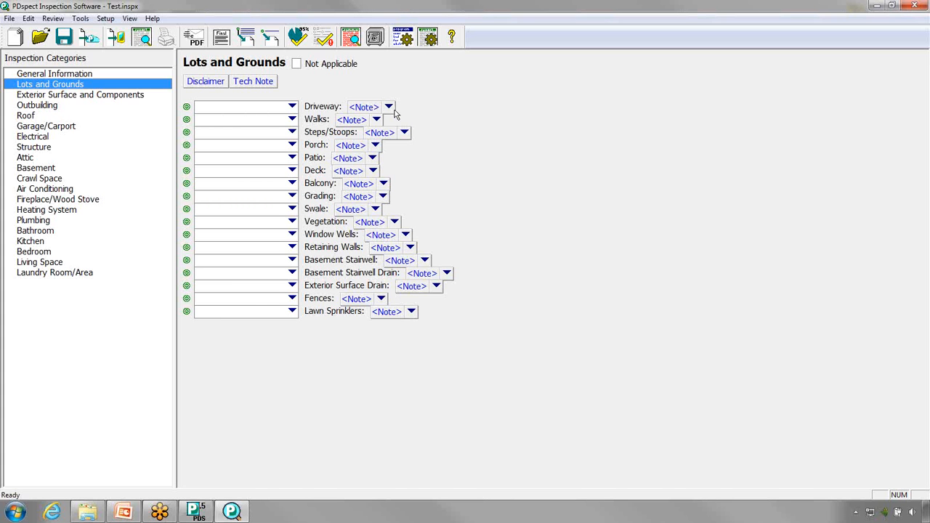
pyautogui.click(293, 107)
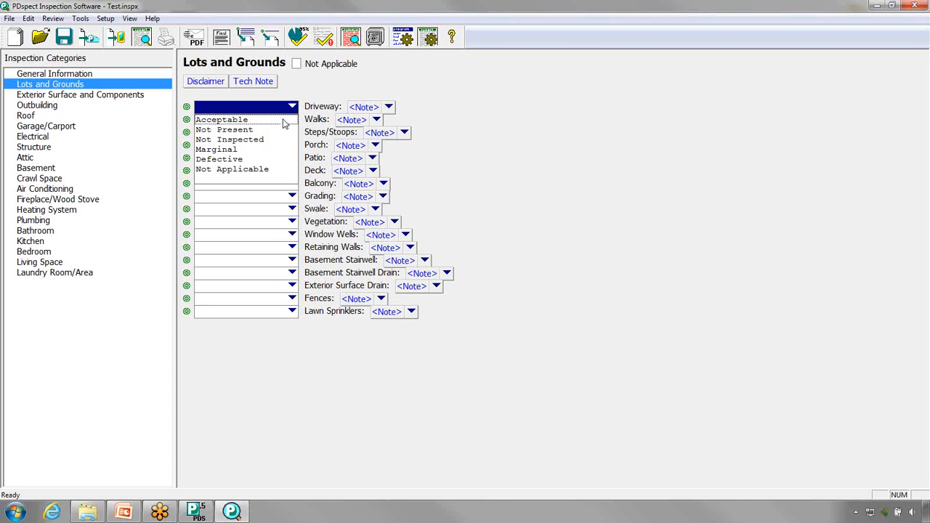
pyautogui.click(284, 120)
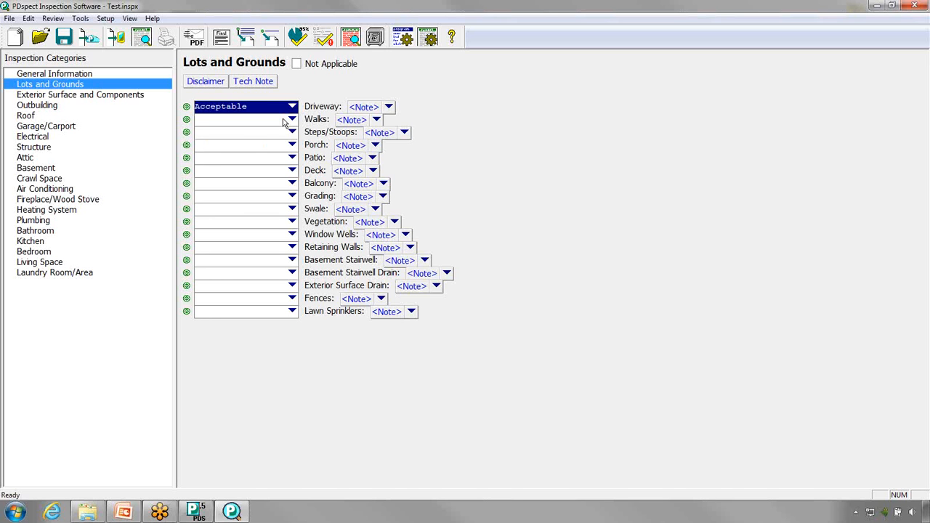
pyautogui.click(283, 121)
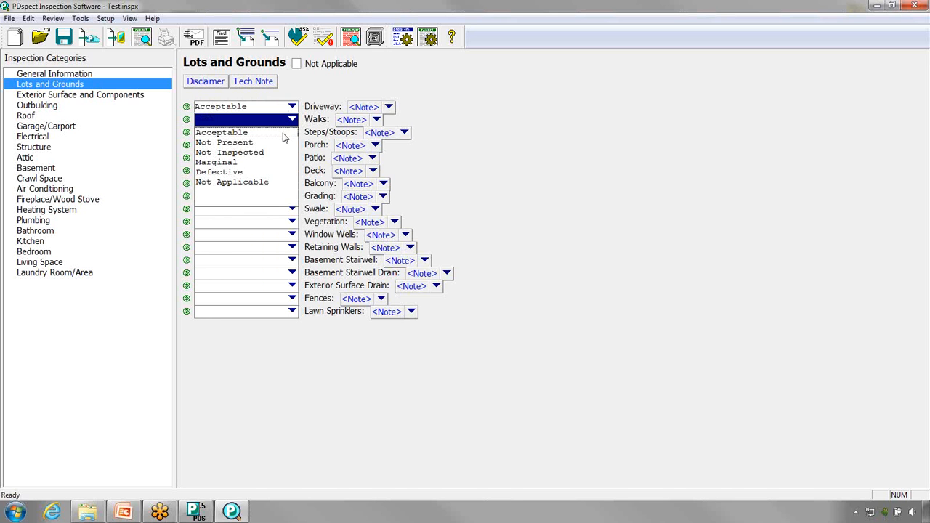
pyautogui.click(285, 135)
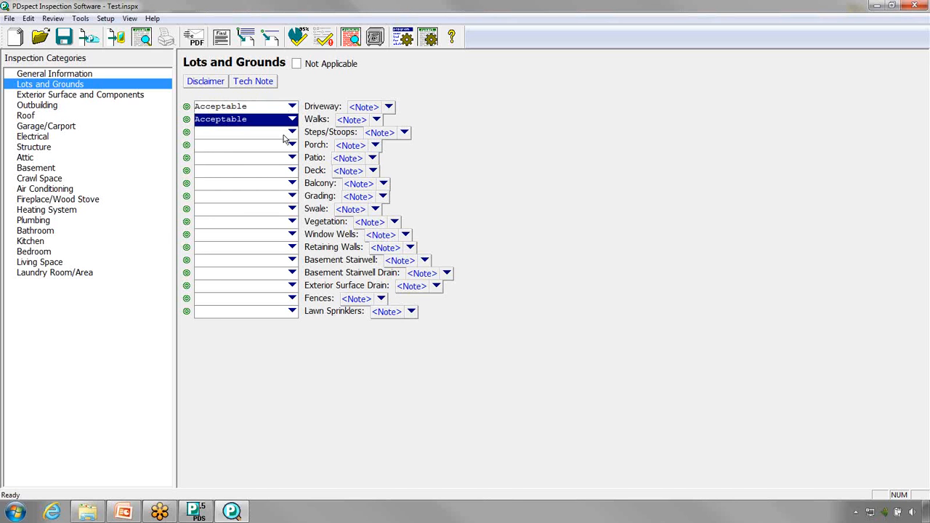
# Rate Steps/Stoops as Marginal and add the predefined note "Missing handrails" to it.
pyautogui.click(285, 139)
pyautogui.click(258, 177)
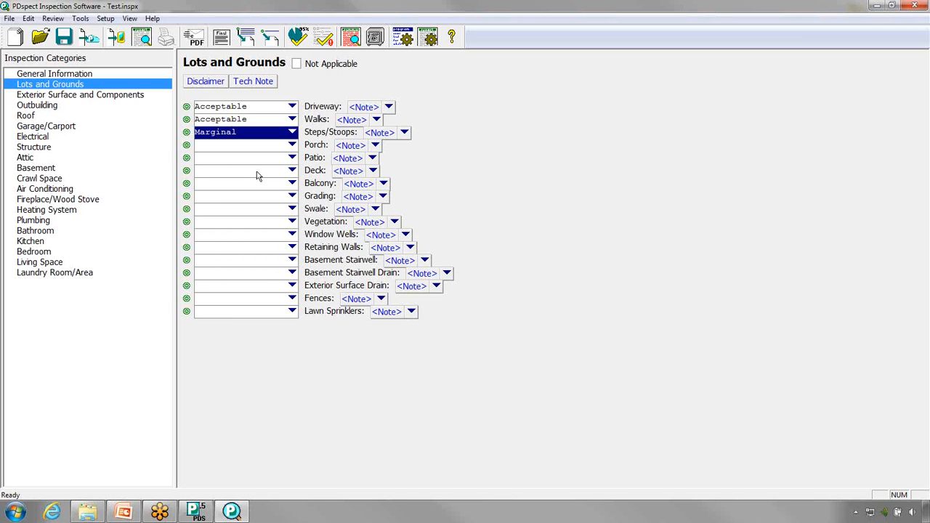
pyautogui.click(404, 135)
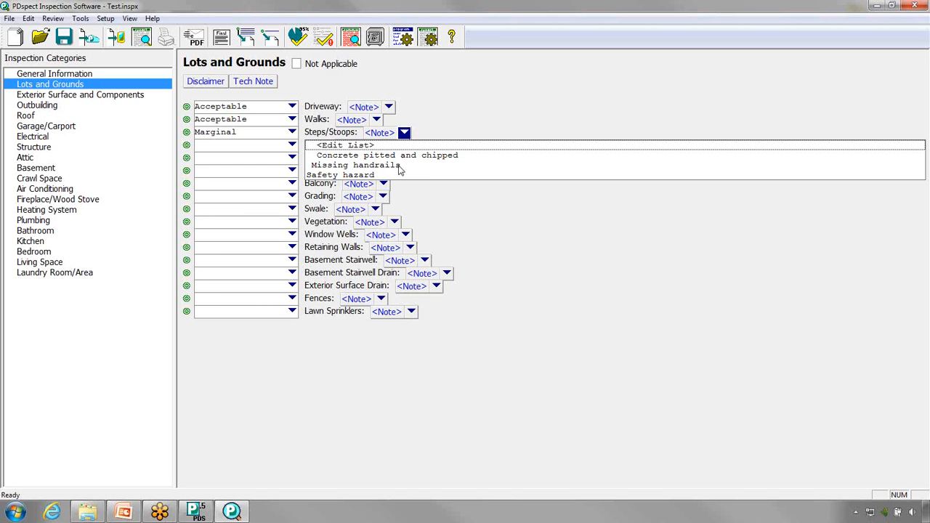
pyautogui.click(406, 166)
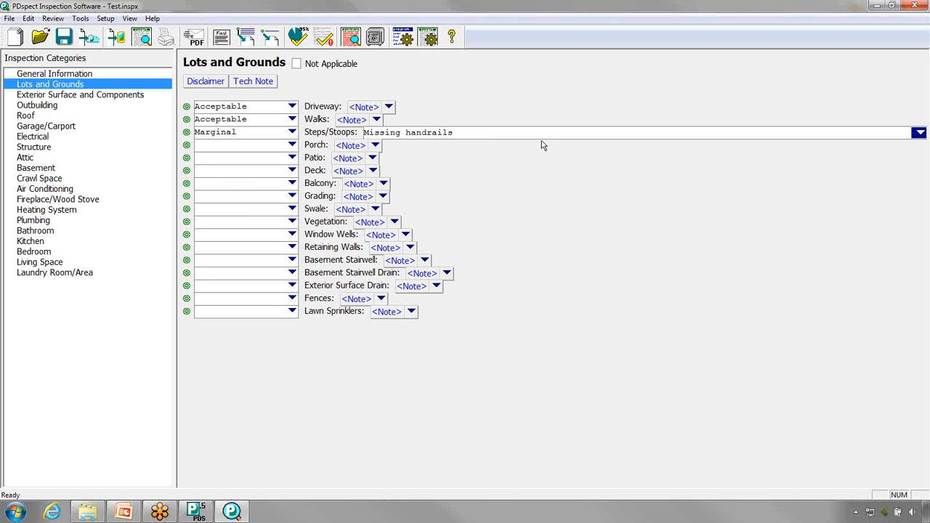
# Rate the Porch as Marginal and write the custom note "This is the issue with the porch" for it.
pyautogui.click(276, 150)
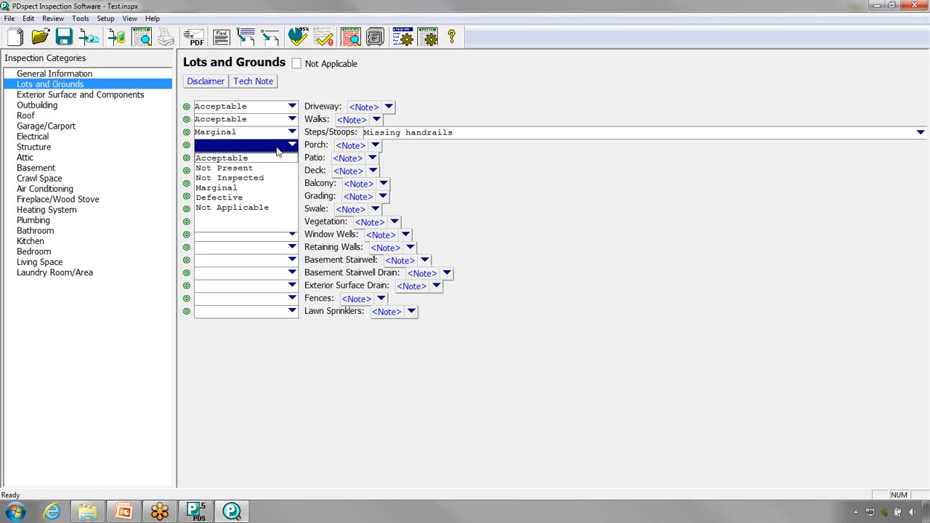
pyautogui.click(241, 188)
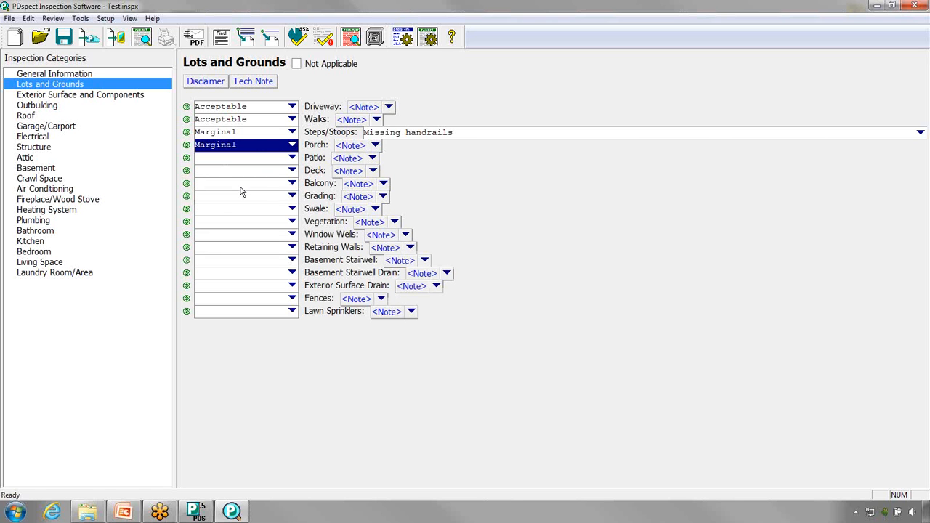
pyautogui.click(376, 147)
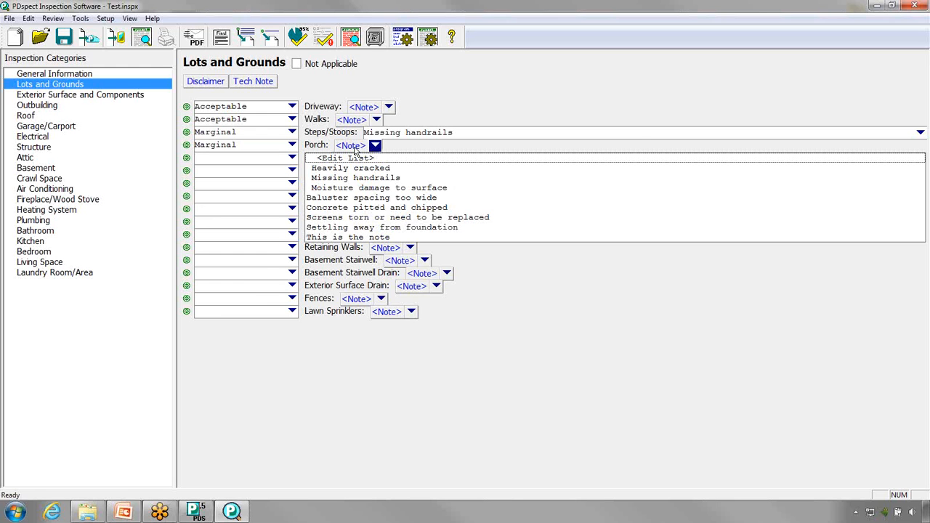
pyautogui.click(364, 156)
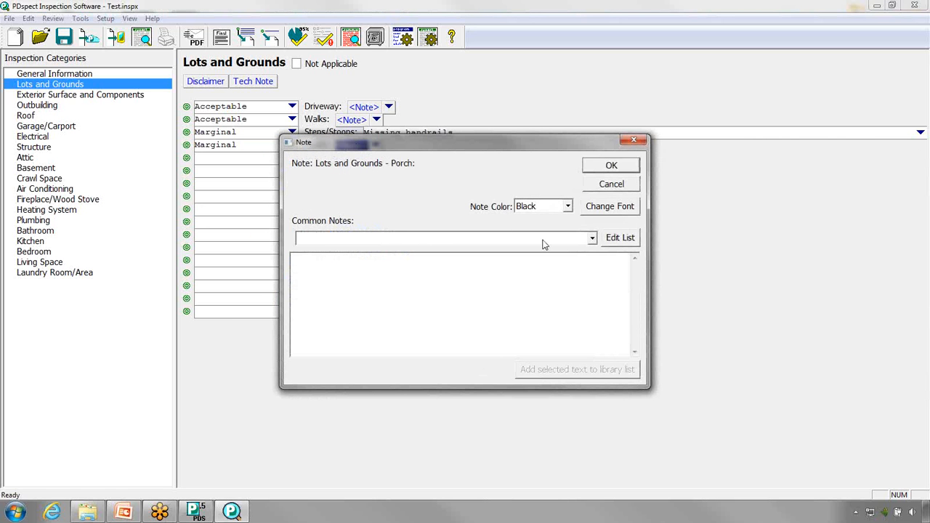
pyautogui.click(571, 244)
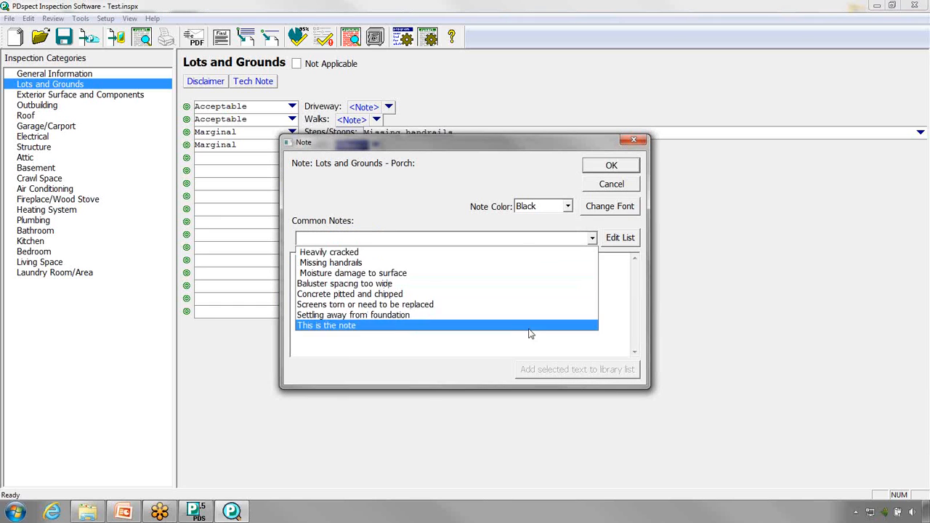
pyautogui.click(470, 204)
pyautogui.click(443, 314)
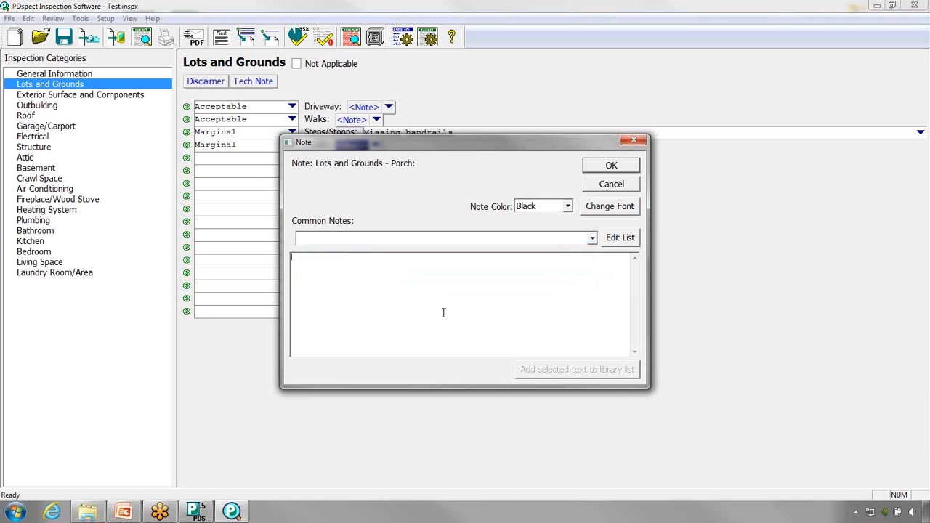
pyautogui.write('This is the issue with the pcrch')
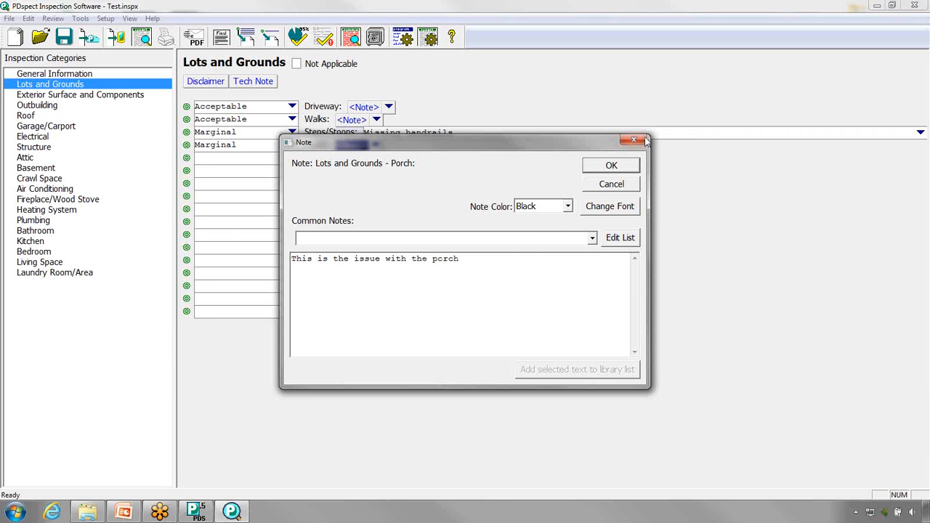
pyautogui.click(634, 169)
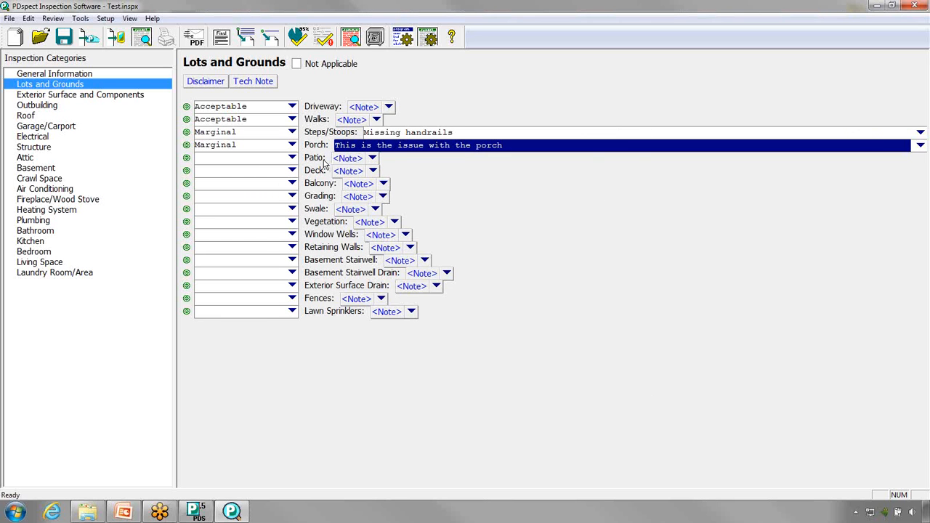
# Rate the Patio as Acceptable and the Deck as Marginal with the predefined note "Moisture damage".
pyautogui.click(281, 162)
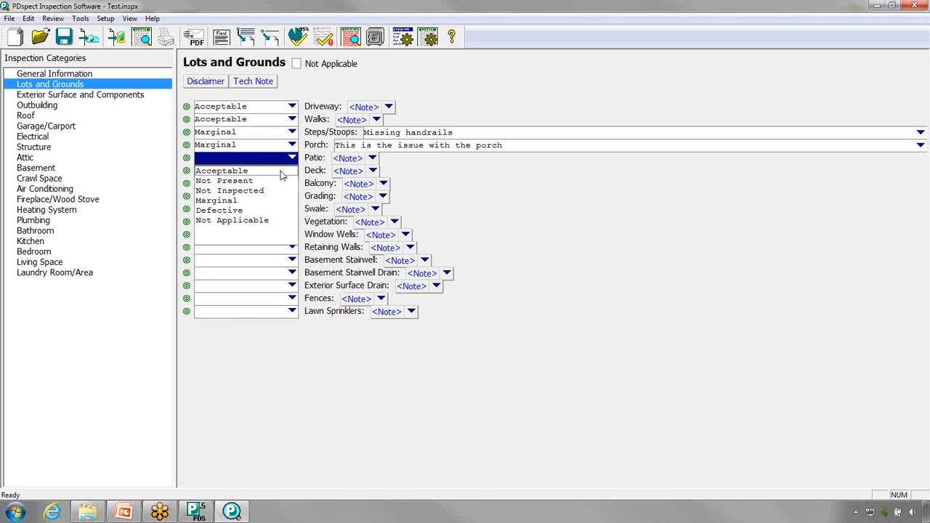
pyautogui.click(282, 171)
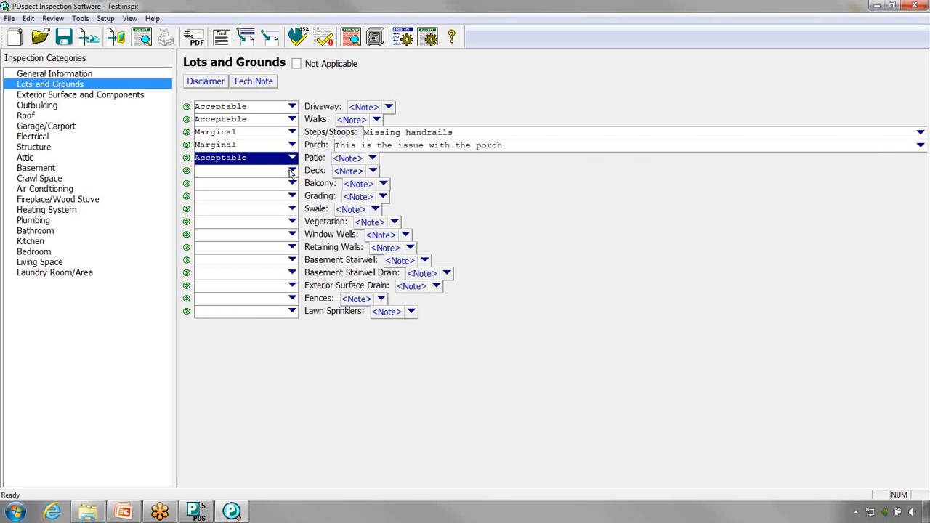
pyautogui.click(291, 171)
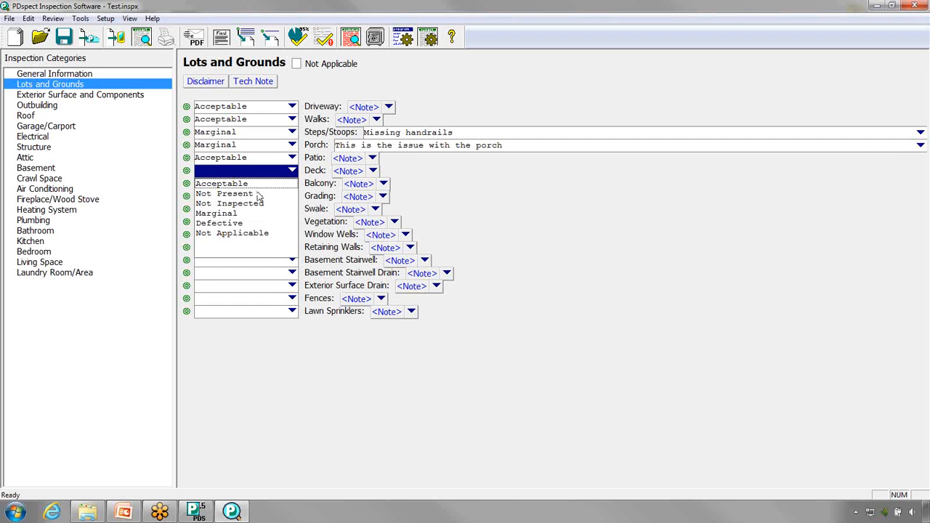
pyautogui.click(244, 214)
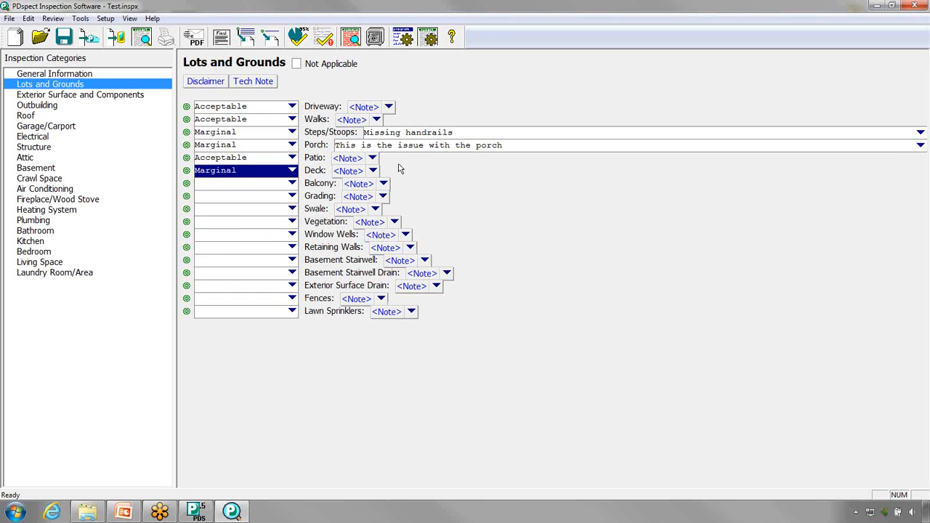
pyautogui.click(373, 172)
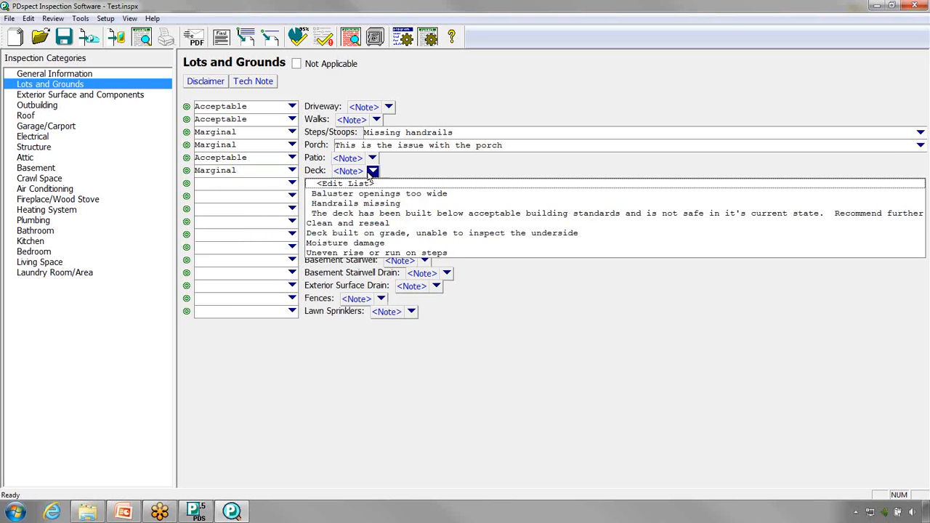
pyautogui.click(372, 244)
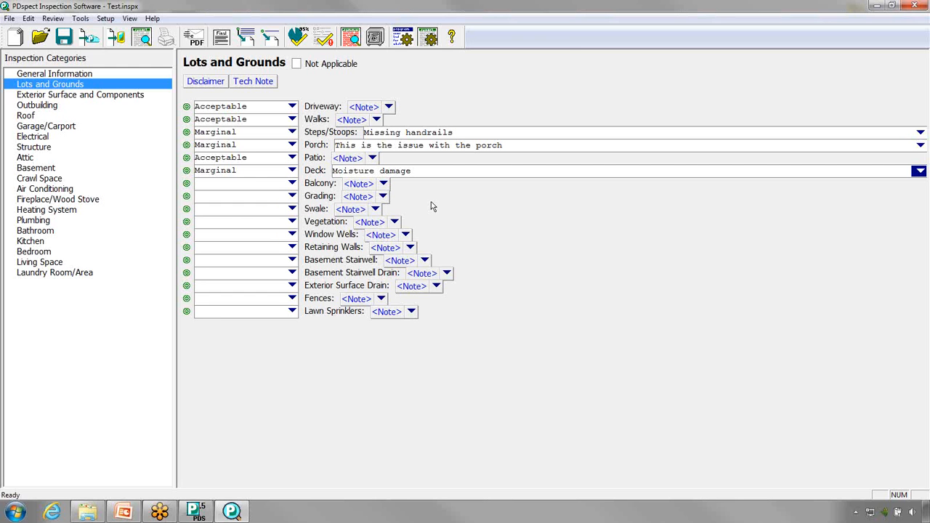
# Make room beside the inspection window for the sample pictures folder and attach the photo MVC-332F.JPG to the Deck item.
pyautogui.doubleClick(599, 10)
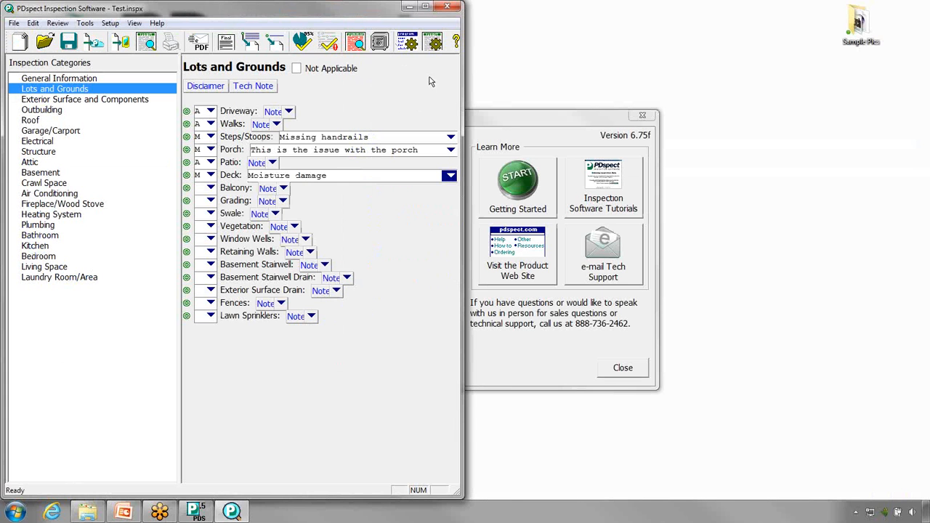
pyautogui.moveTo(461, 93); pyautogui.dragTo(806, 75)
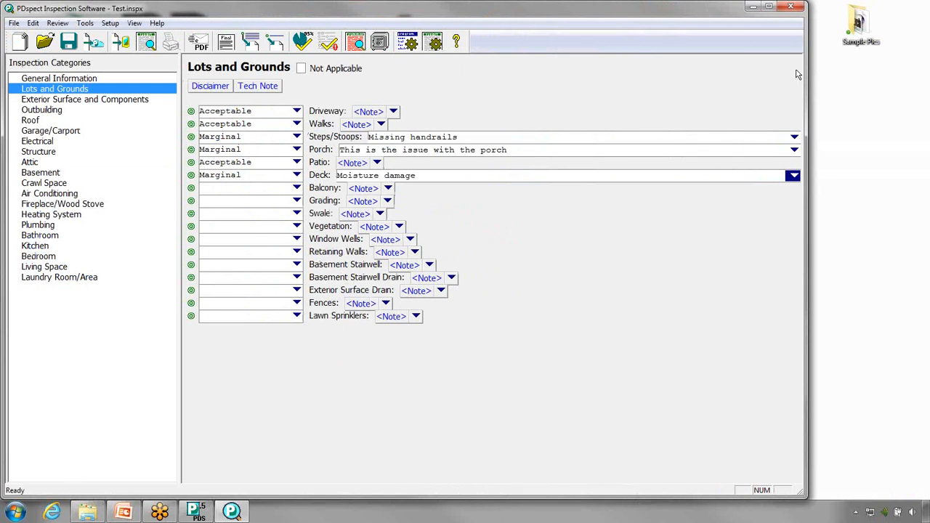
pyautogui.click(95, 513)
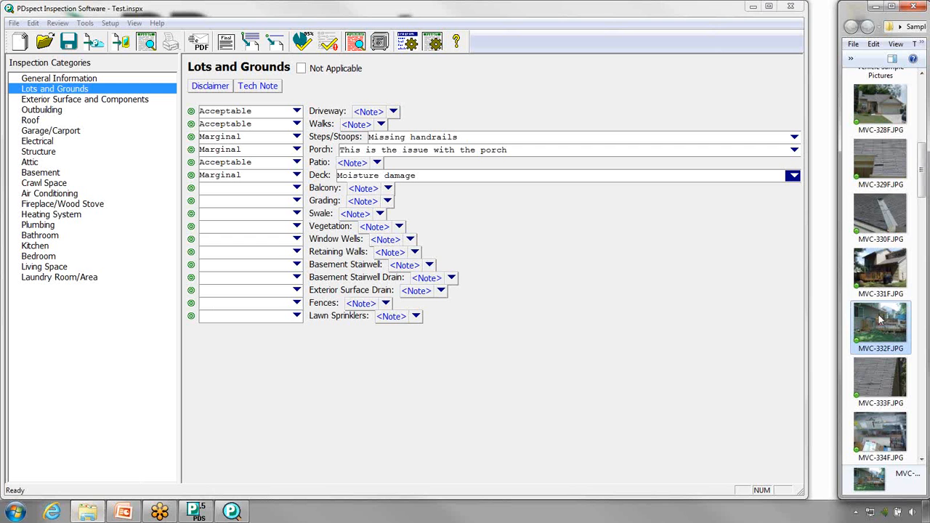
pyautogui.moveTo(880, 319); pyautogui.dragTo(320, 182)
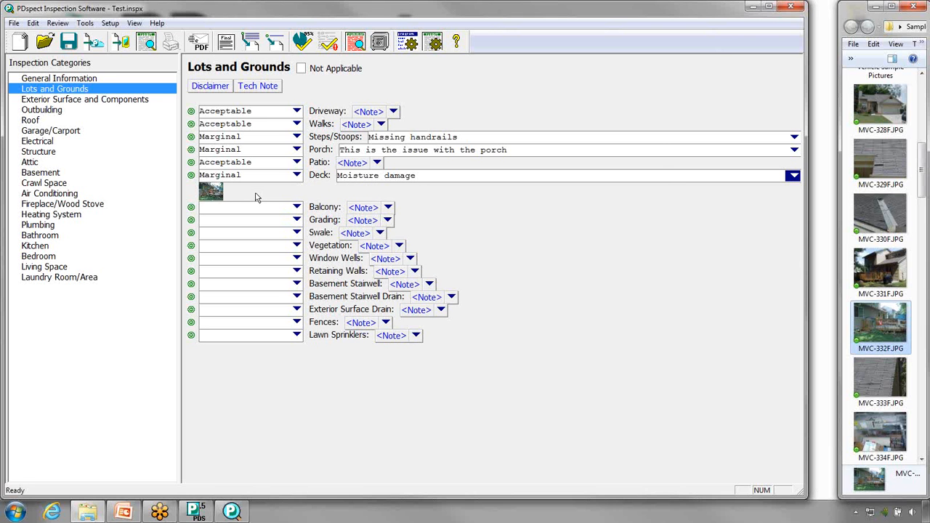
# Open the Deck photo for editing and draw two black arrows converging on the small window in the house wall.
pyautogui.doubleClick(219, 195)
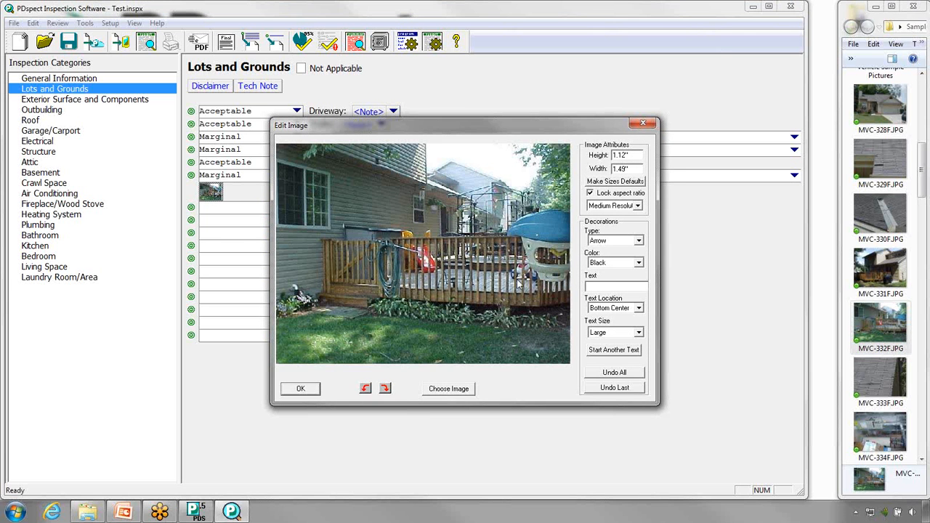
pyautogui.click(639, 242)
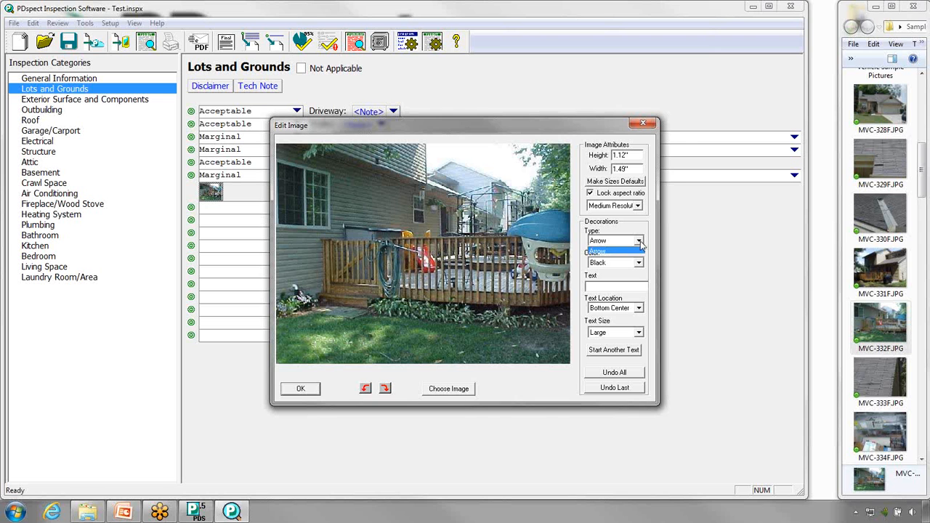
pyautogui.click(641, 248)
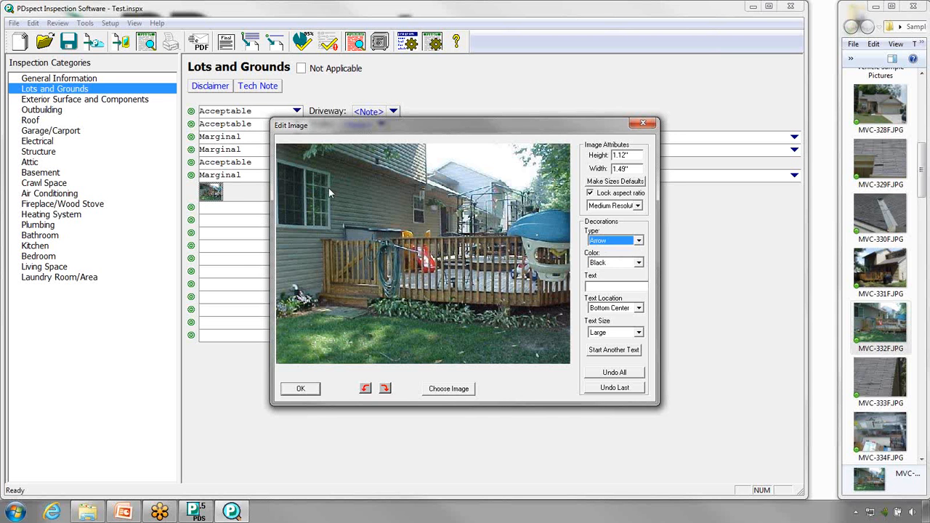
pyautogui.moveTo(328, 188); pyautogui.dragTo(413, 213)
pyautogui.moveTo(487, 171)
pyautogui.mouseDown()
pyautogui.moveTo(458, 203)
pyautogui.moveTo(426, 214)
pyautogui.mouseUp()
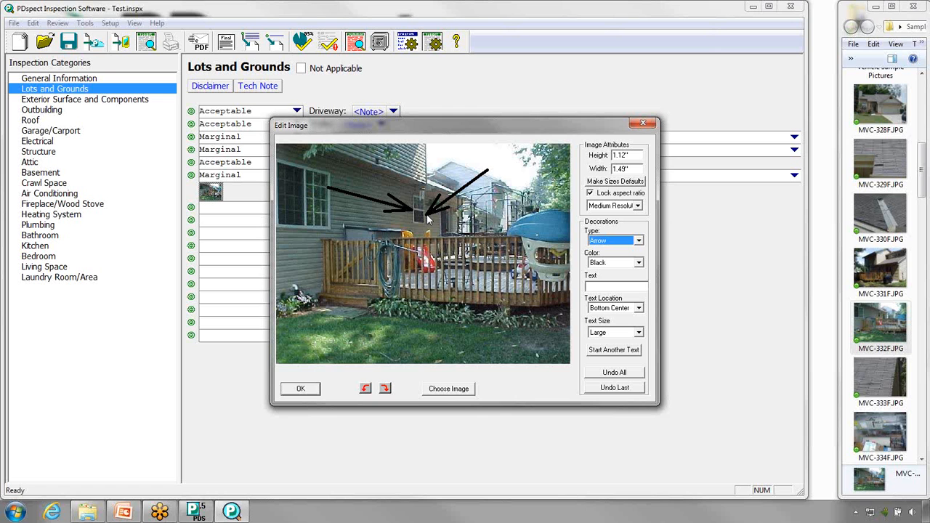
# Caption the Deck photo "Uneven Rise On Steps" in large black text at the bottom center and accept the image edits.
pyautogui.click(610, 287)
pyautogui.write('Une')
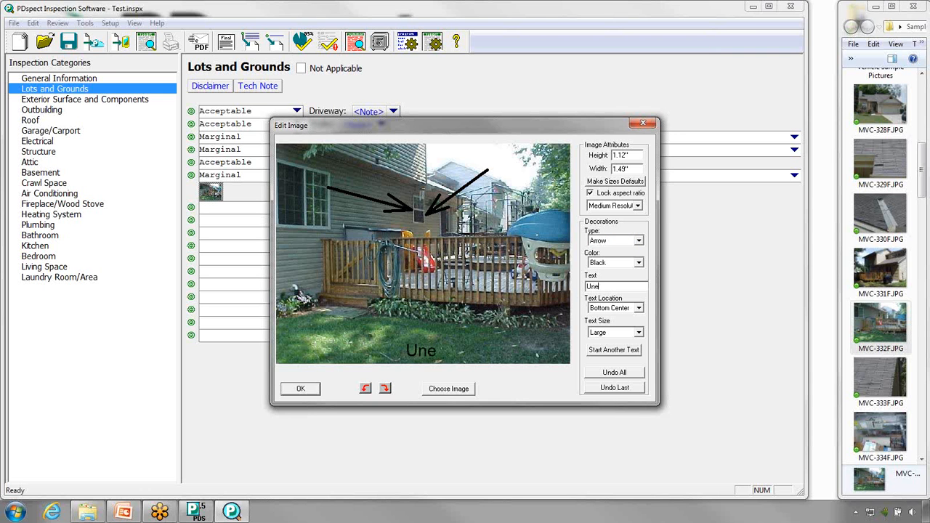
pyautogui.write('ven Rise On')
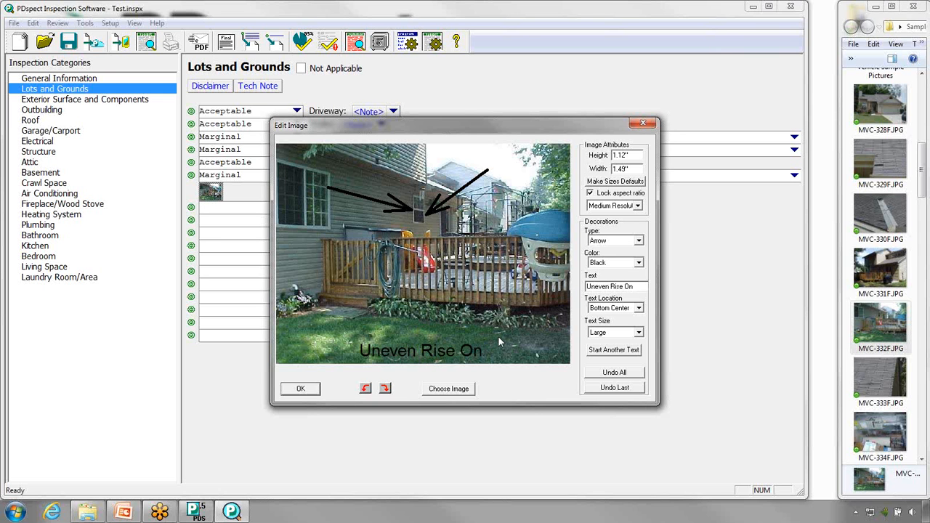
pyautogui.write(' Steps')
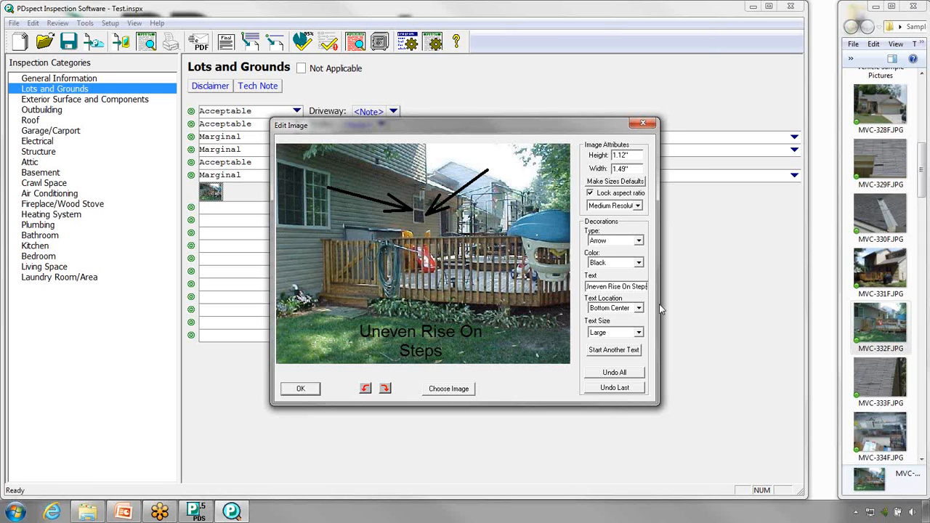
pyautogui.click(639, 308)
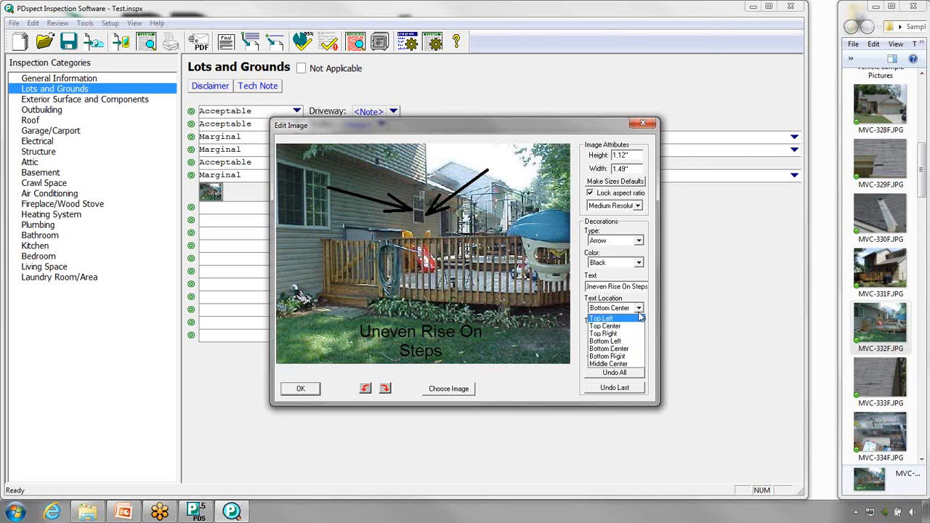
pyautogui.click(639, 308)
pyautogui.click(639, 263)
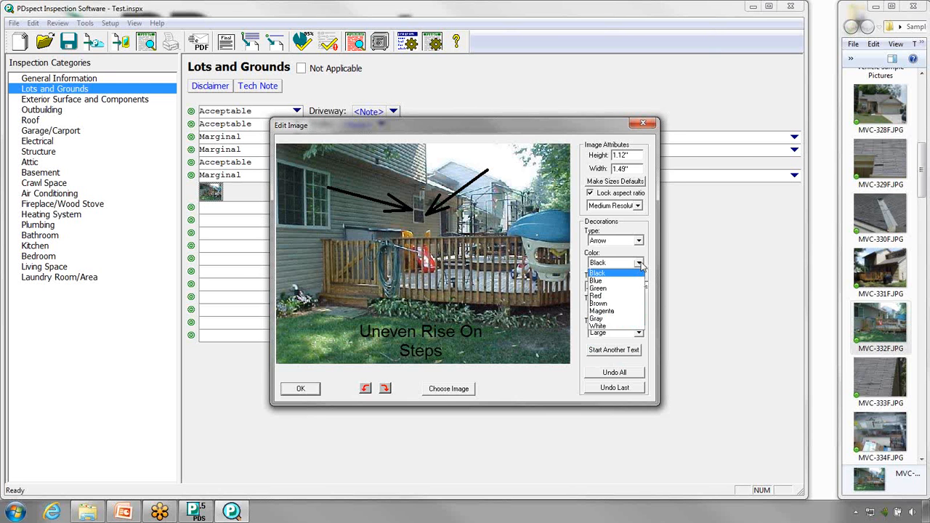
pyautogui.click(639, 263)
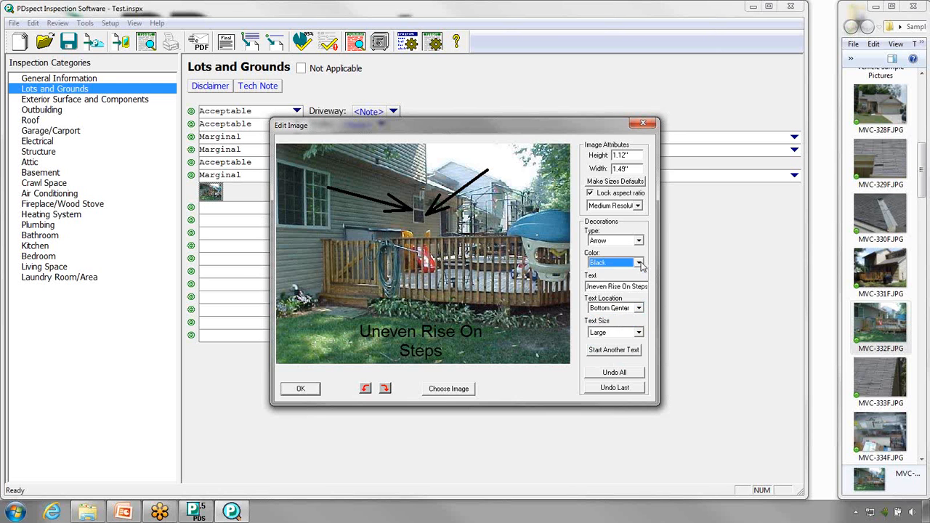
pyautogui.click(638, 332)
pyautogui.click(639, 334)
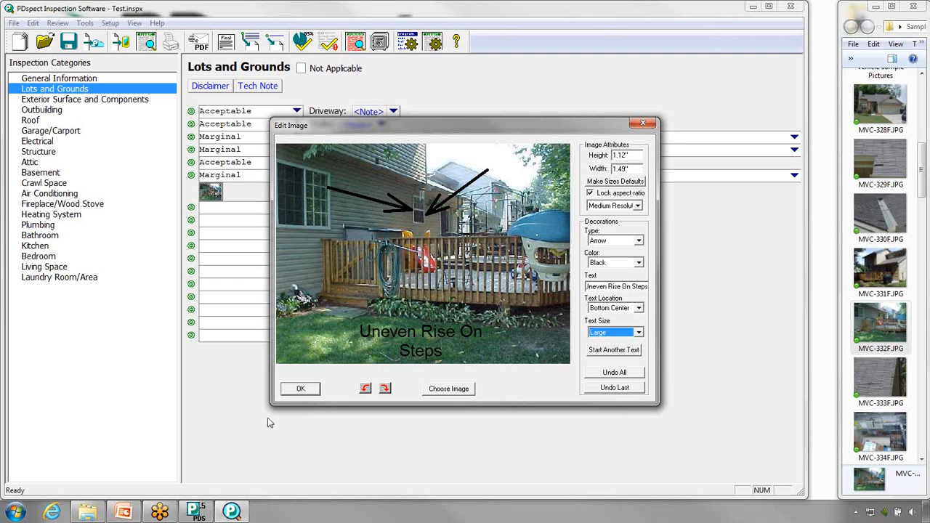
pyautogui.click(300, 389)
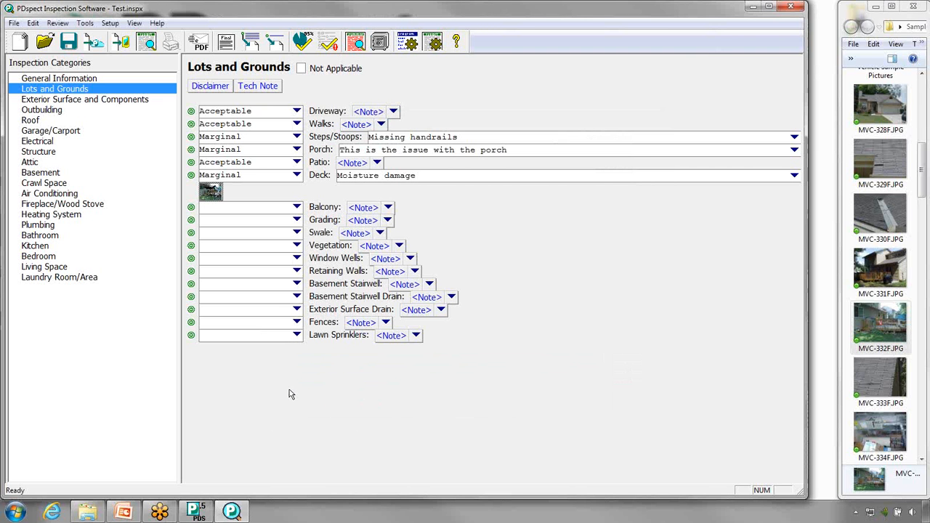
# Mark the Balcony item and the entire Basement category as Not Applicable.
pyautogui.click(296, 209)
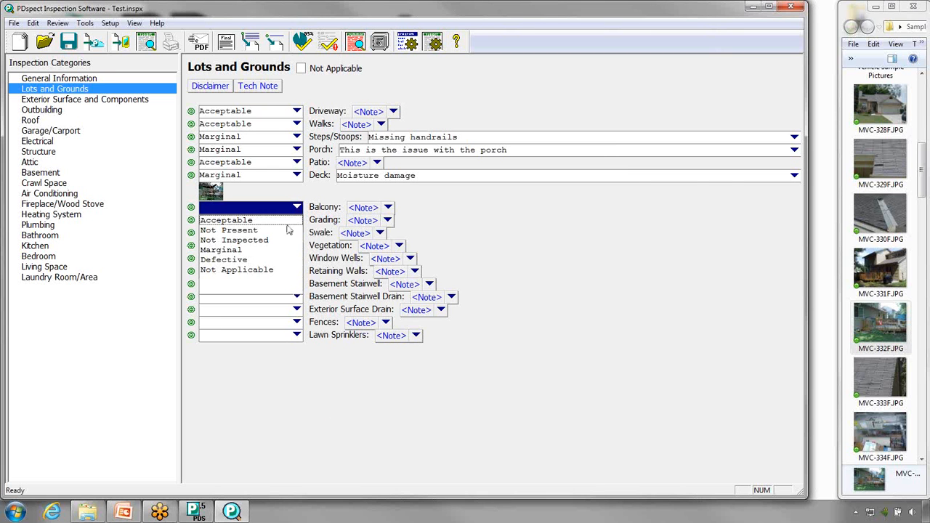
pyautogui.click(260, 272)
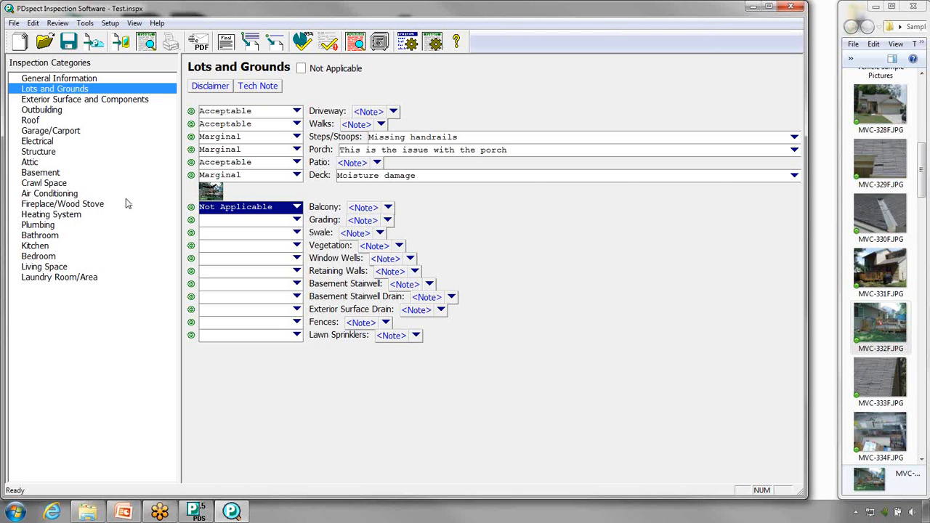
pyautogui.click(73, 174)
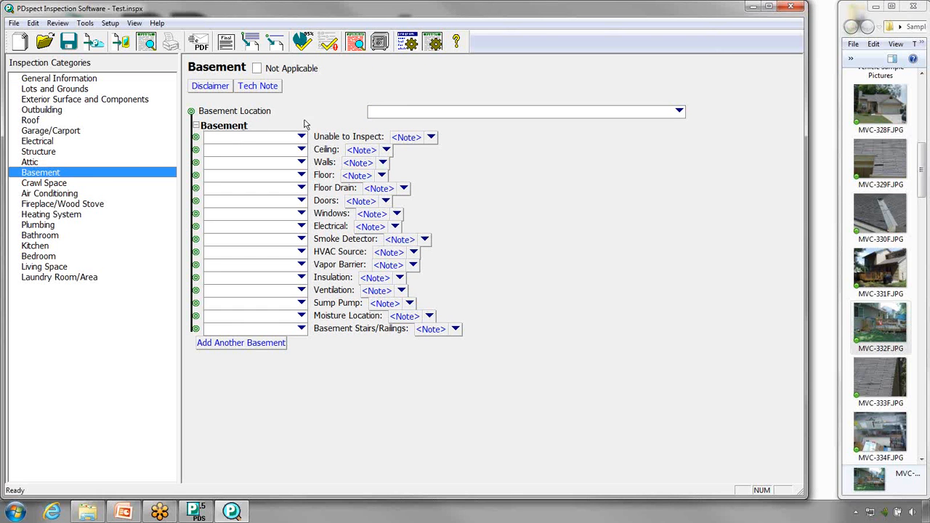
pyautogui.click(262, 69)
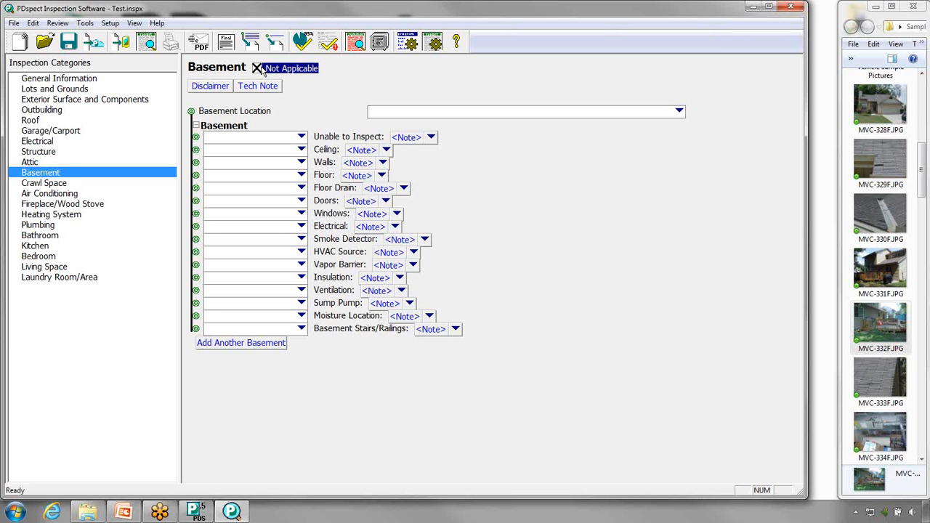
# Maximize the inspection window, preview the report and examine the Lots and Grounds section on page 2 up close.
pyautogui.doubleClick(309, 6)
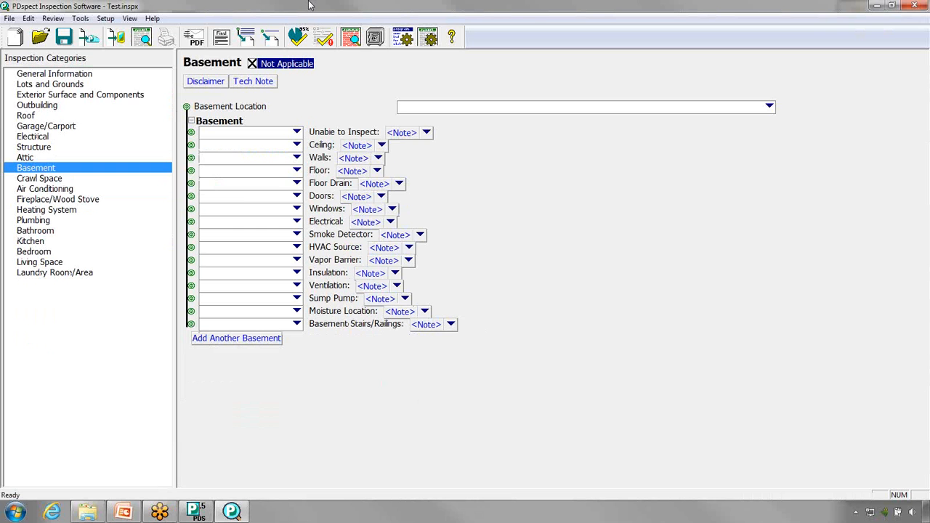
pyautogui.click(141, 37)
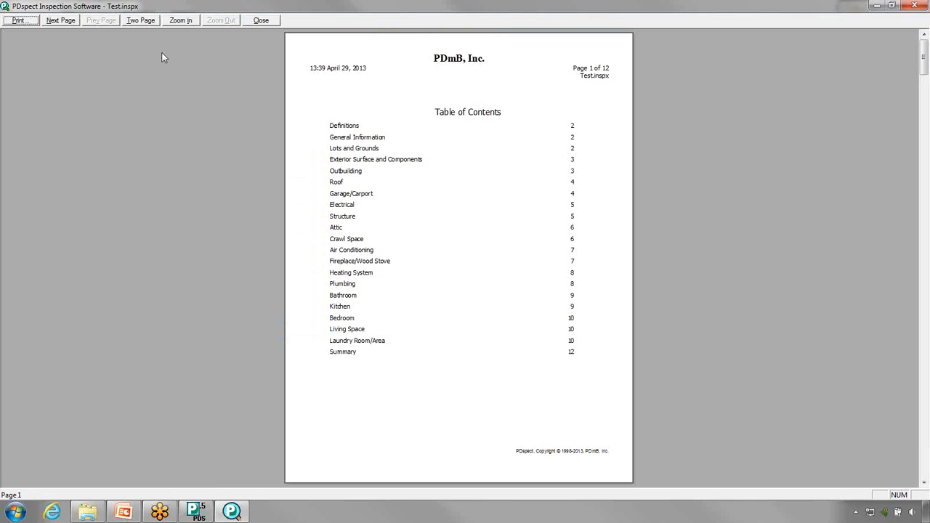
pyautogui.click(62, 21)
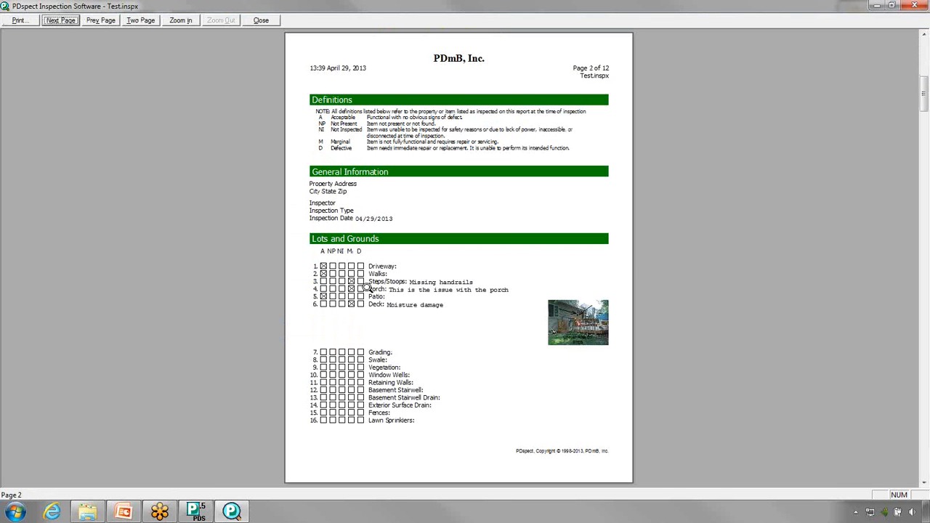
pyautogui.click(366, 289)
pyautogui.click(342, 279)
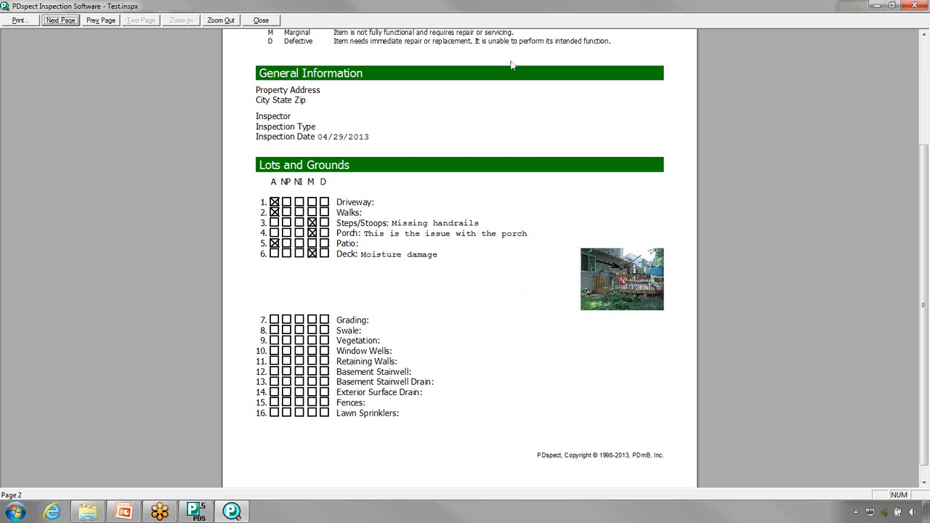
pyautogui.click(409, 138)
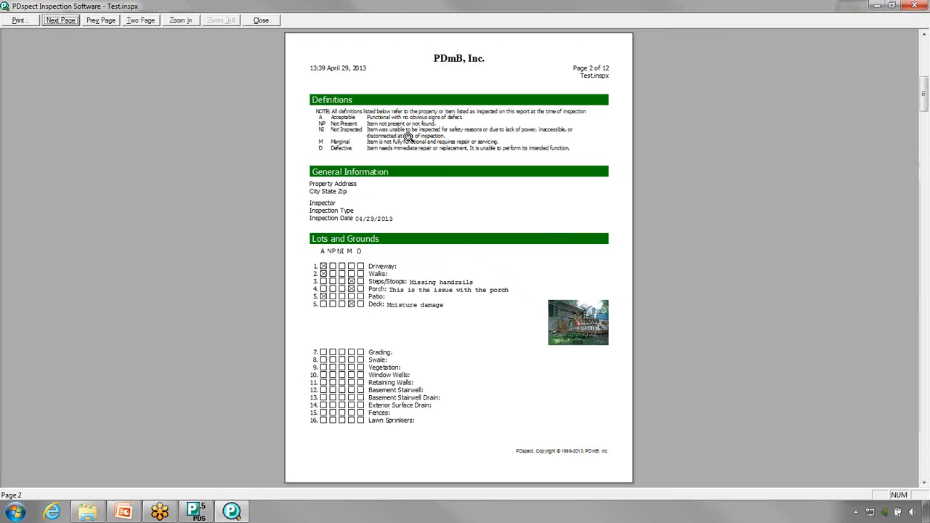
# Page through the rest of the report preview to the summary on page 12, examine it and close the preview.
pyautogui.click(58, 21)
pyautogui.click(58, 22)
pyautogui.click(58, 22)
pyautogui.click(58, 23)
pyautogui.click(58, 22)
pyautogui.click(56, 21)
pyautogui.click(56, 21)
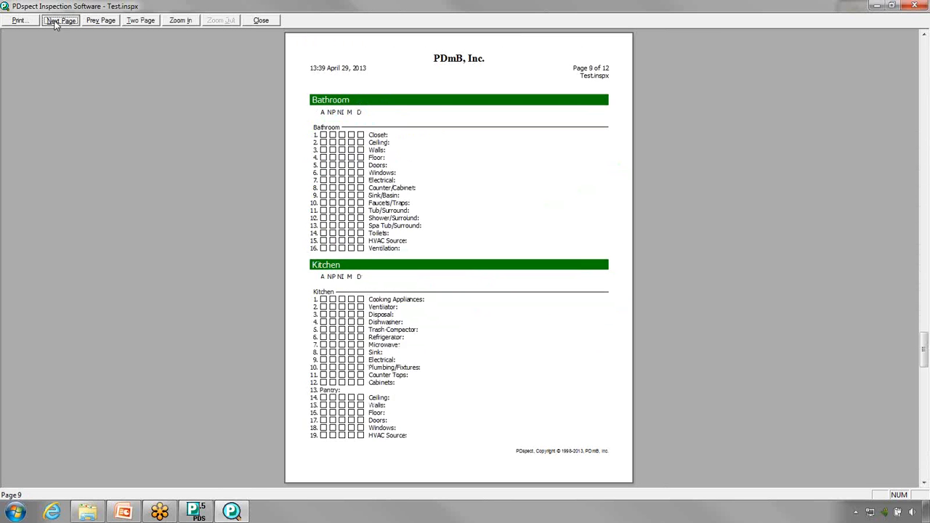
pyautogui.click(56, 21)
pyautogui.click(57, 21)
pyautogui.click(57, 21)
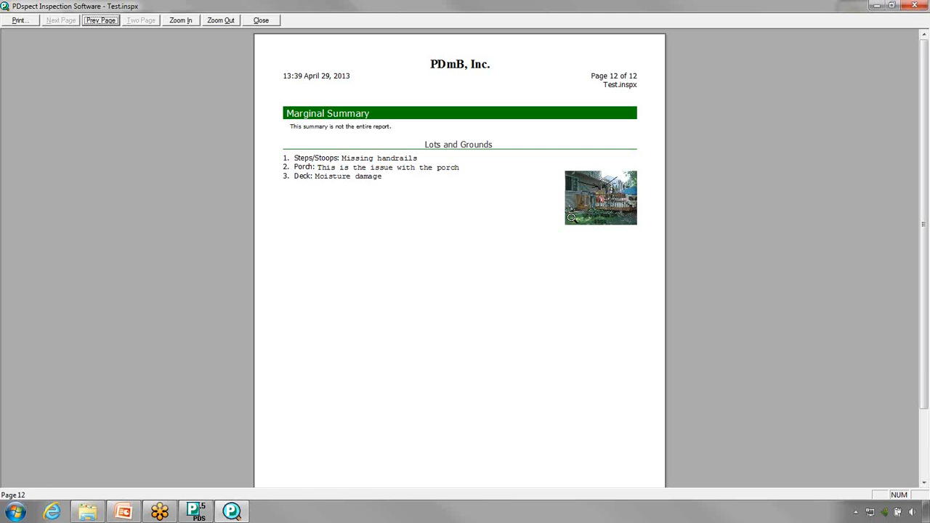
pyautogui.click(261, 20)
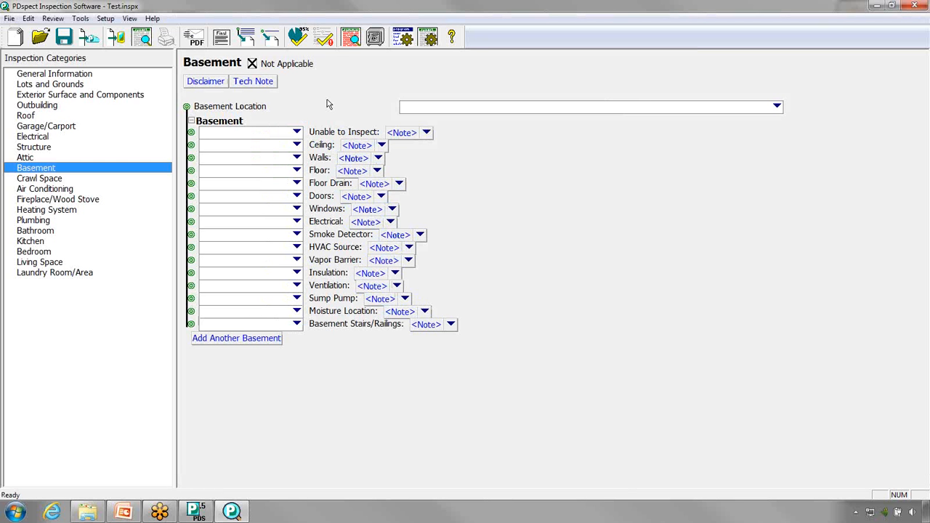